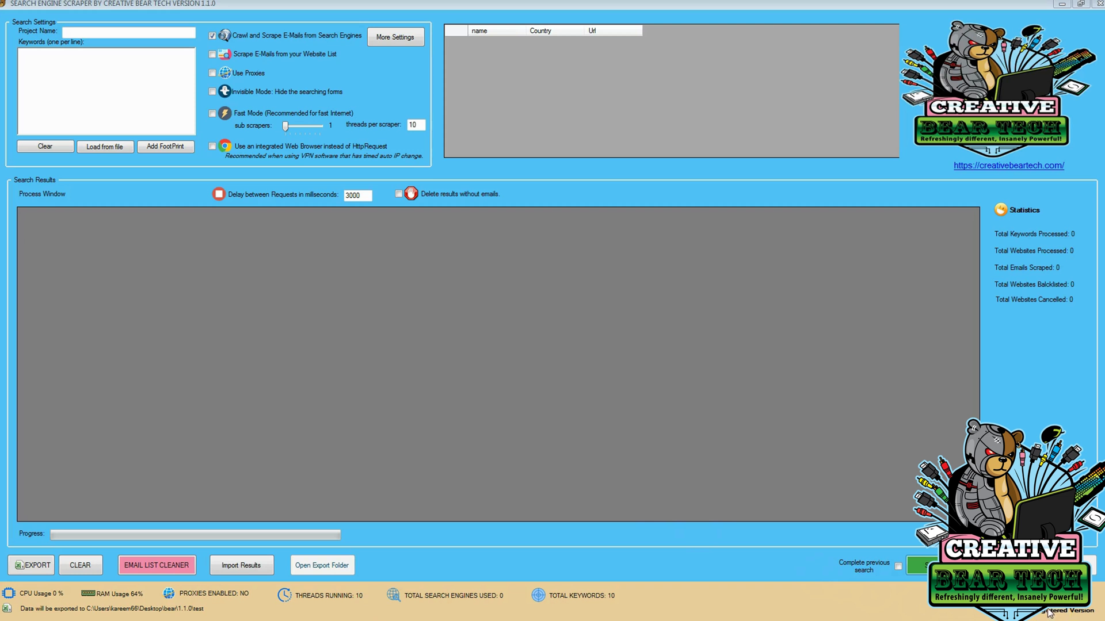
# Enter 'fitness center' as the project name and 'fitness' as the only keyword.
pyautogui.click(919, 581)
pyautogui.click(119, 32)
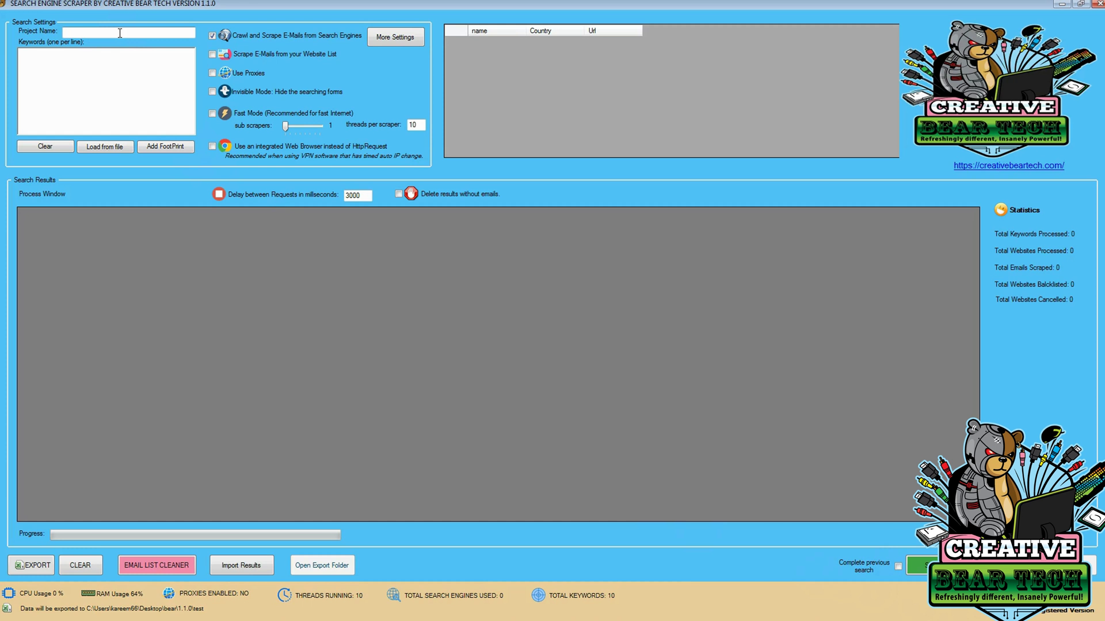
pyautogui.write('fitness center')
pyautogui.click(99, 56)
pyautogui.write('fitness')
# Start loading footprints from a file and browse up to the Footprints folder.
pyautogui.click(182, 151)
pyautogui.click(572, 202)
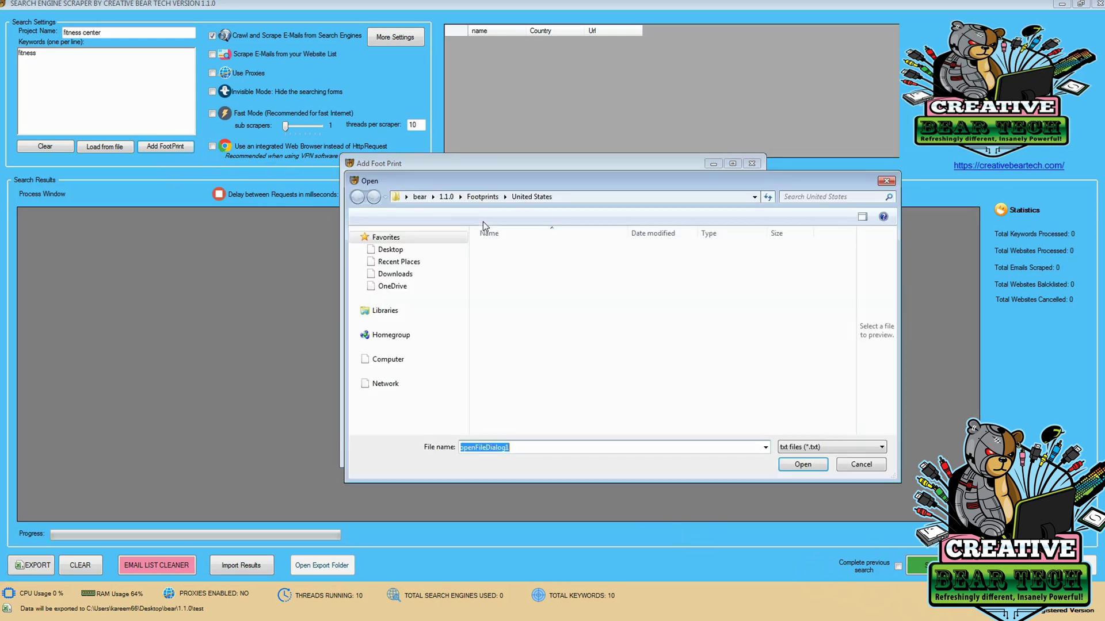
pyautogui.click(519, 284)
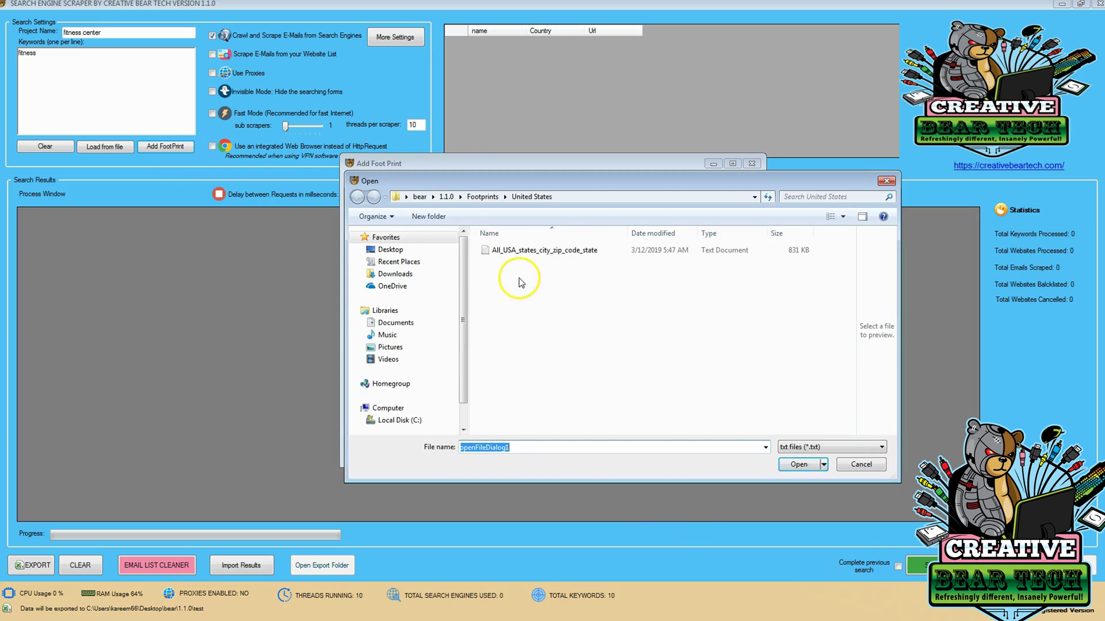
pyautogui.click(482, 196)
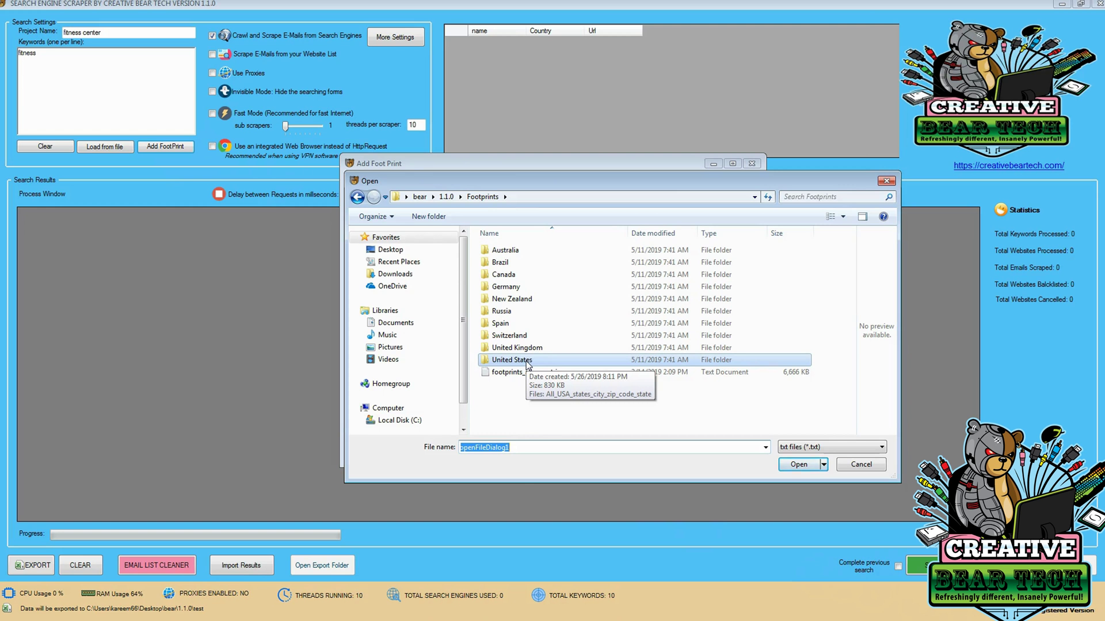
pyautogui.click(521, 380)
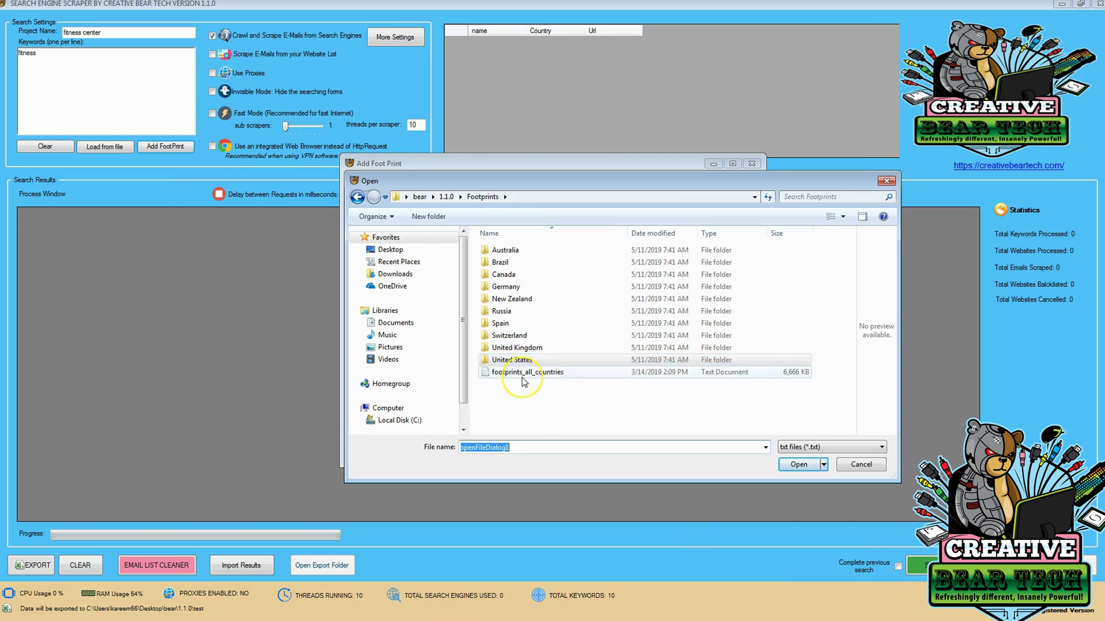
# Select All_USA_states_city_zip_code_state in the United States folder and maximize the Open dialog.
pyautogui.click(521, 373)
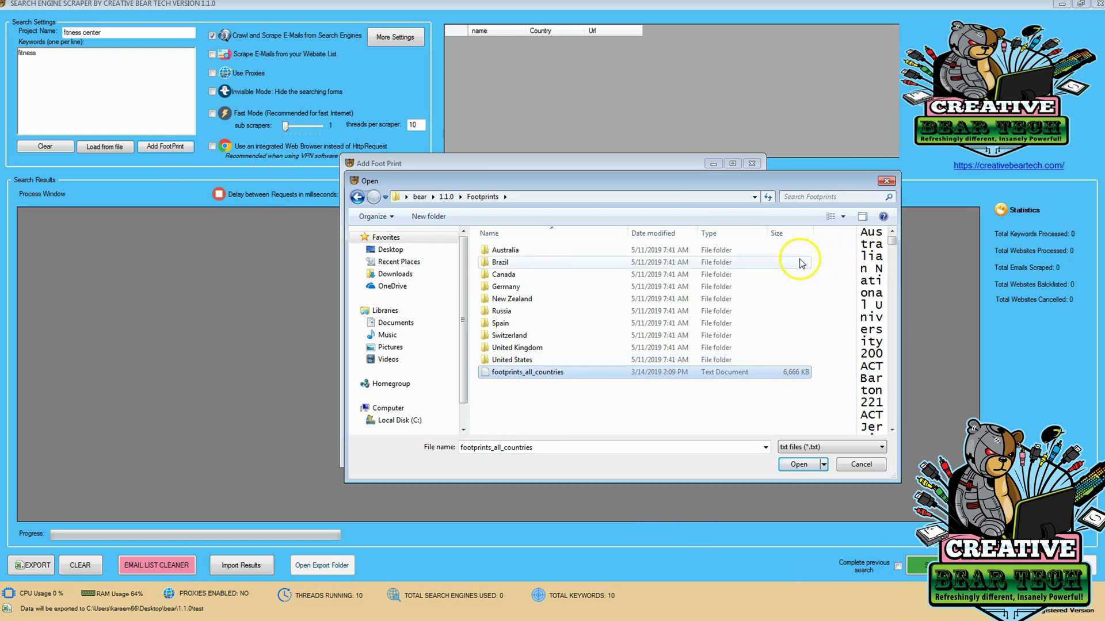
pyautogui.click(523, 361)
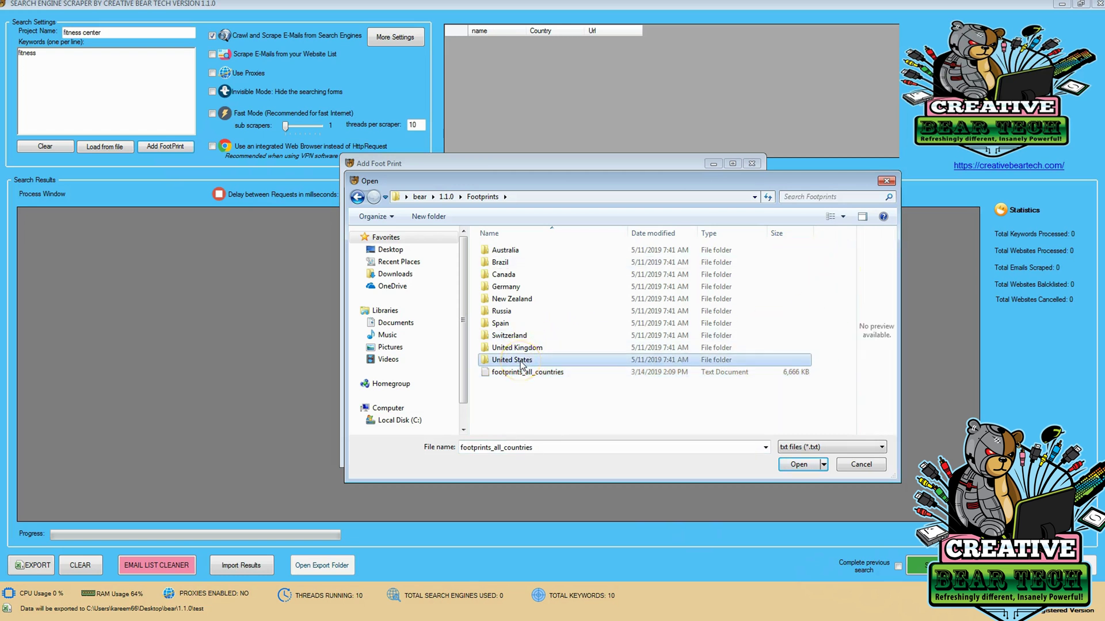
pyautogui.doubleClick(522, 361)
pyautogui.click(526, 252)
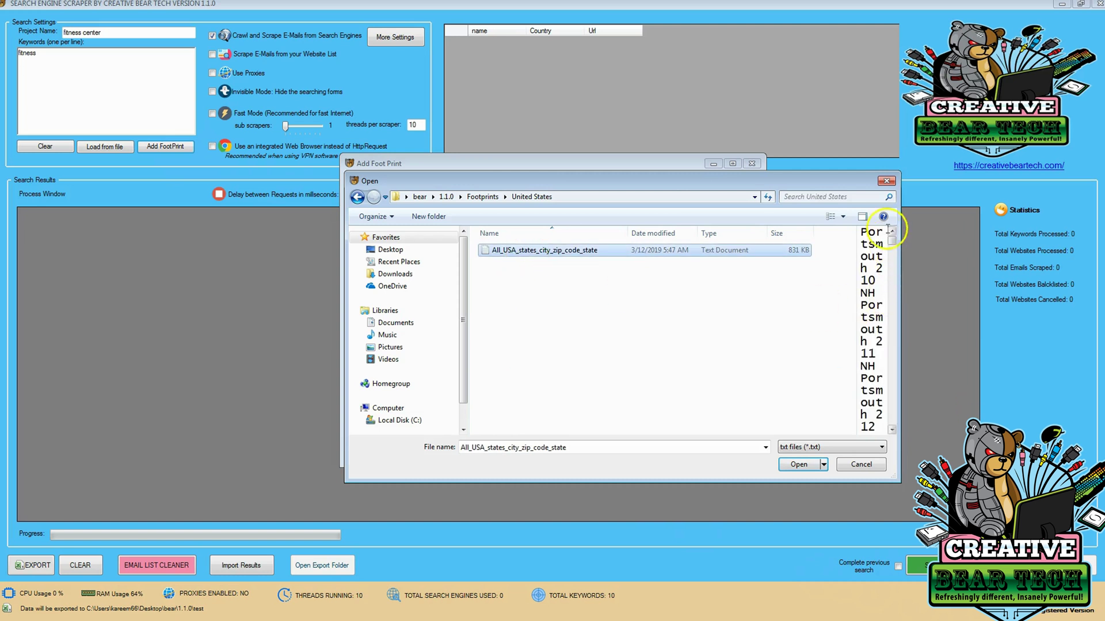
pyautogui.doubleClick(858, 178)
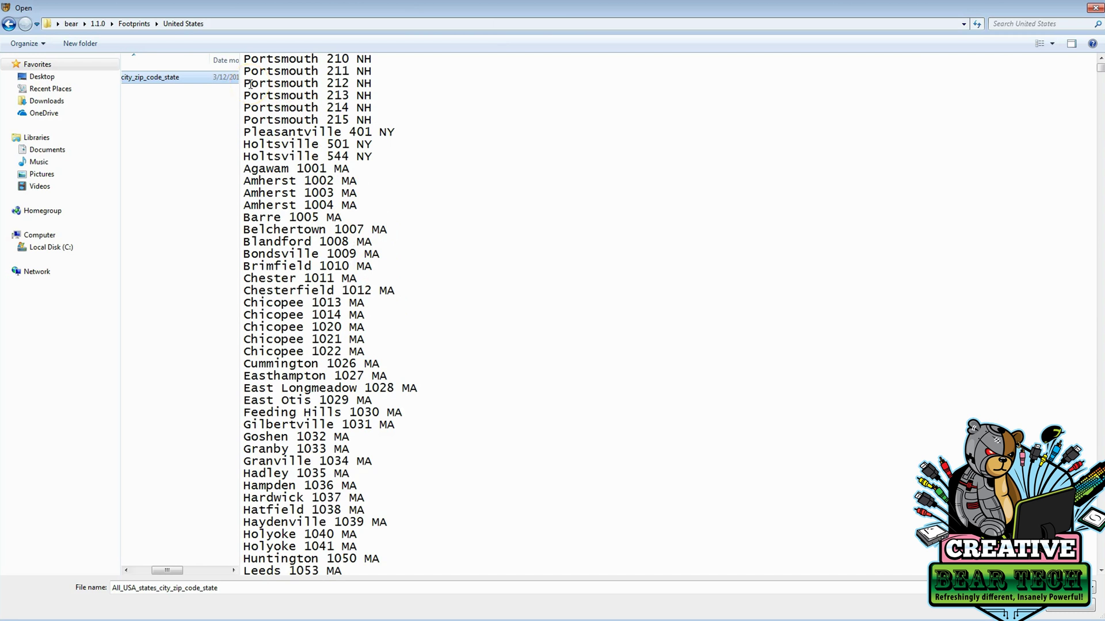
# Check the city, zip and state lines, then load the file into Add Foot Print.
pyautogui.click(264, 85)
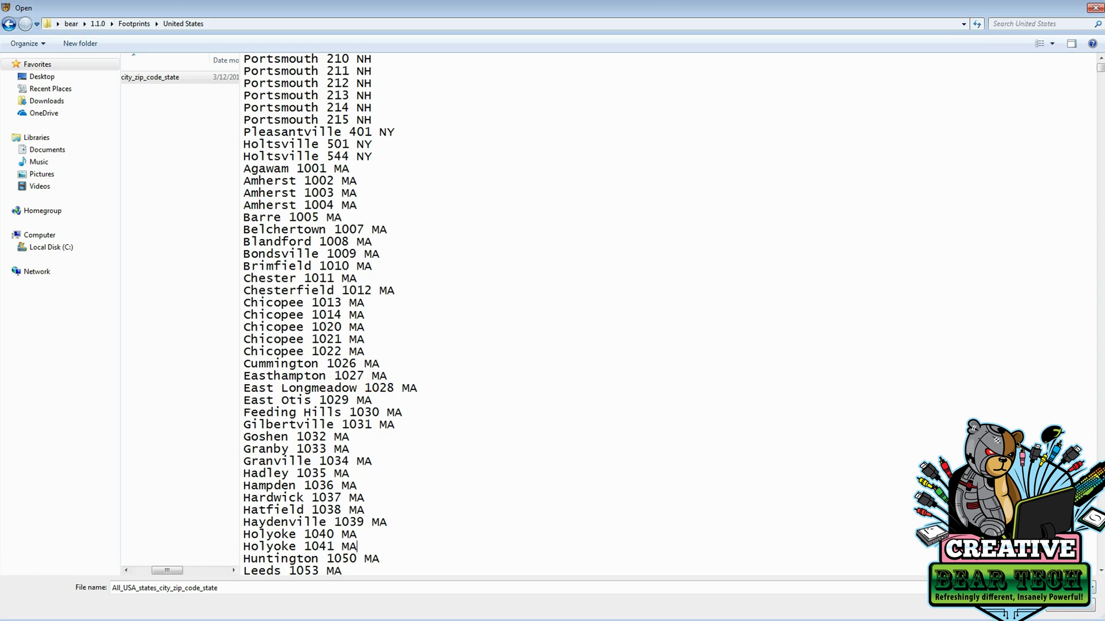
pyautogui.press('Return')
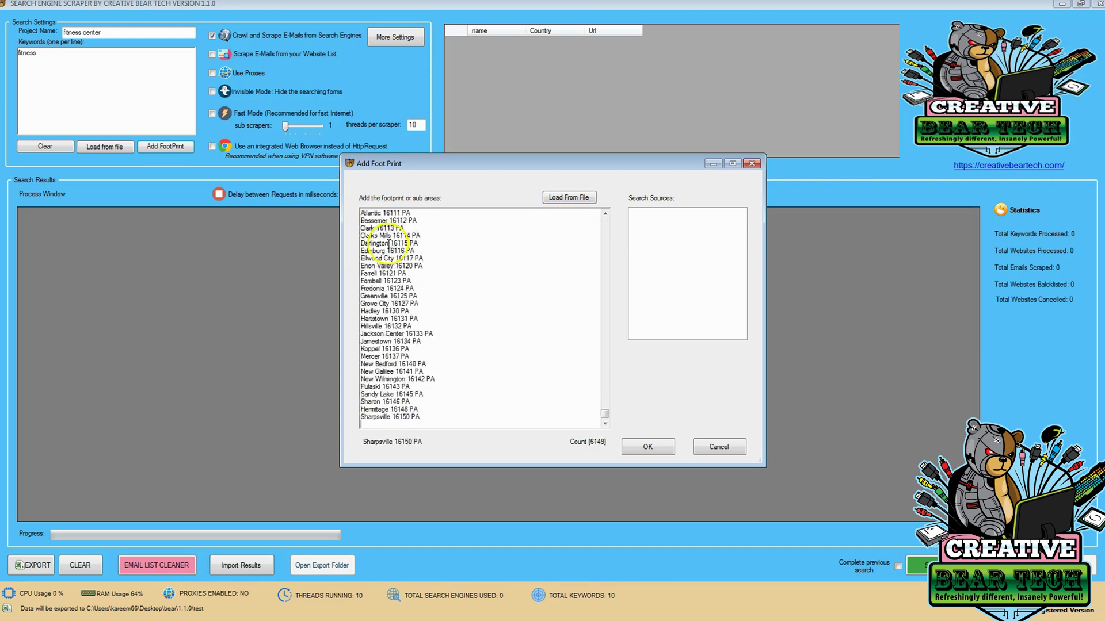
# Wait for all 43563 footprints to load, accept them, and dismiss the search-sources warning.
pyautogui.moveTo(604, 409); pyautogui.dragTo(593, 222)
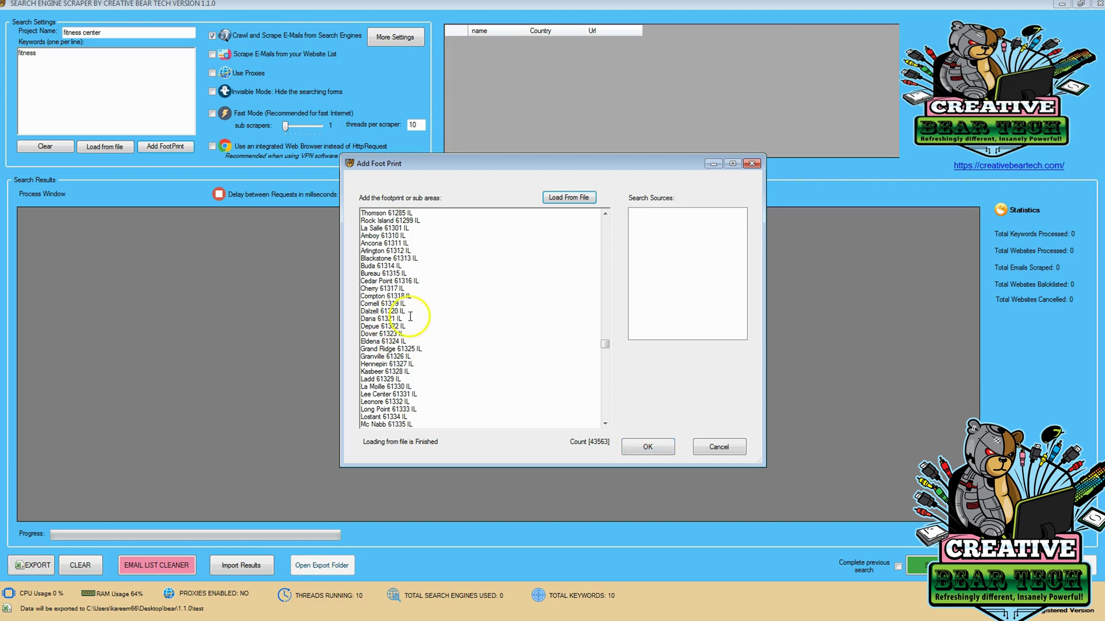
pyautogui.scroll(-6, 410, 319)
pyautogui.scroll(-20, 411, 319)
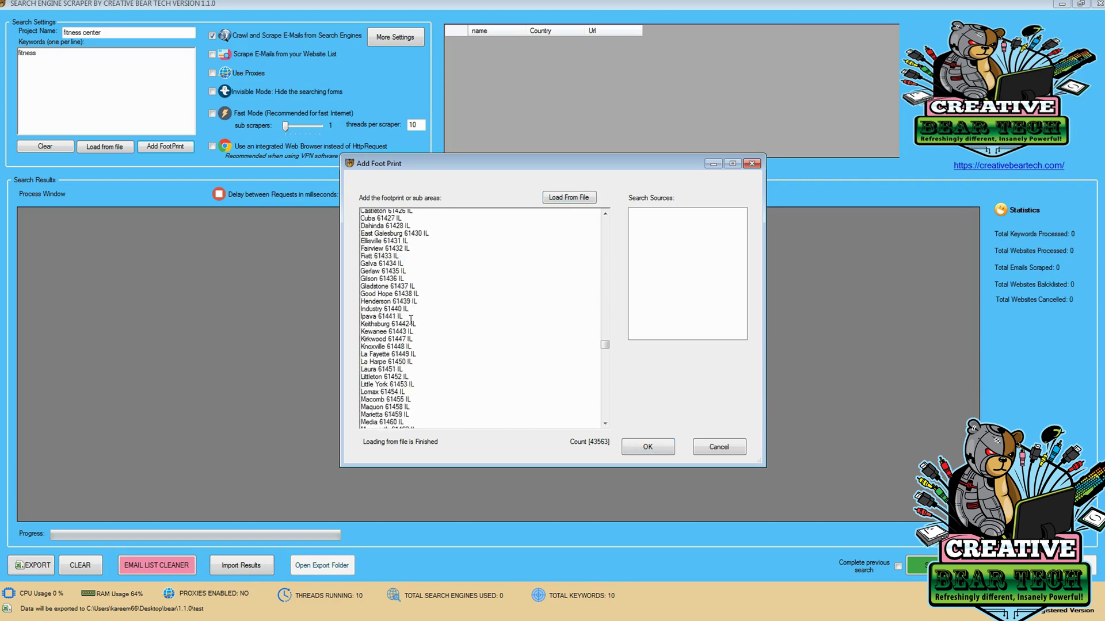
pyautogui.click(647, 446)
pyautogui.click(596, 357)
# Cancel Add Foot Print and review the More Settings speed and captcha options.
pyautogui.click(716, 447)
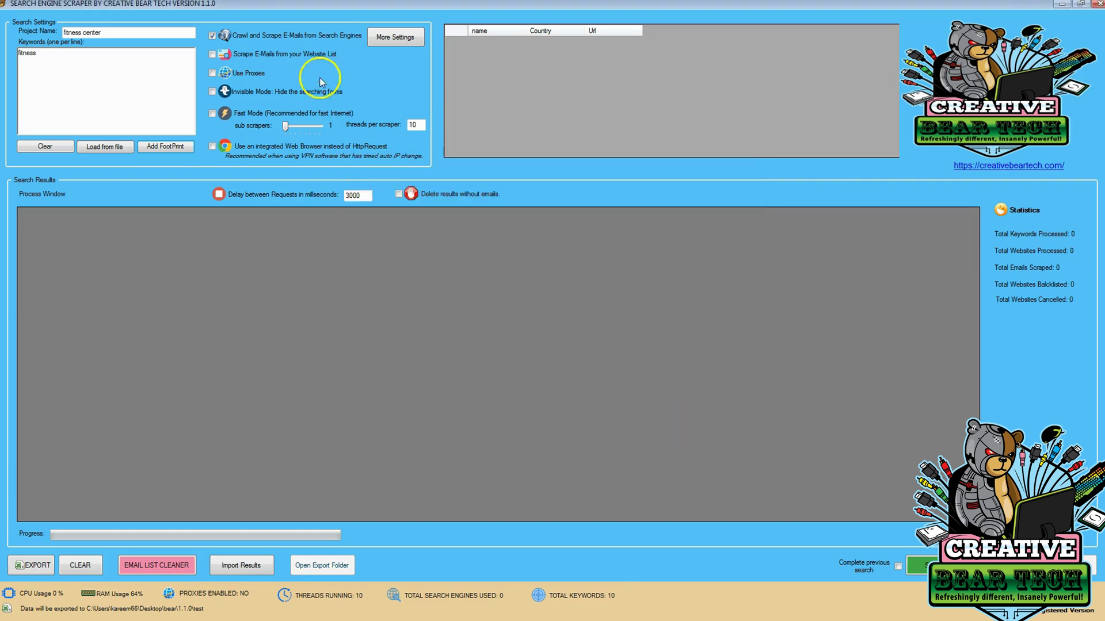
pyautogui.click(385, 40)
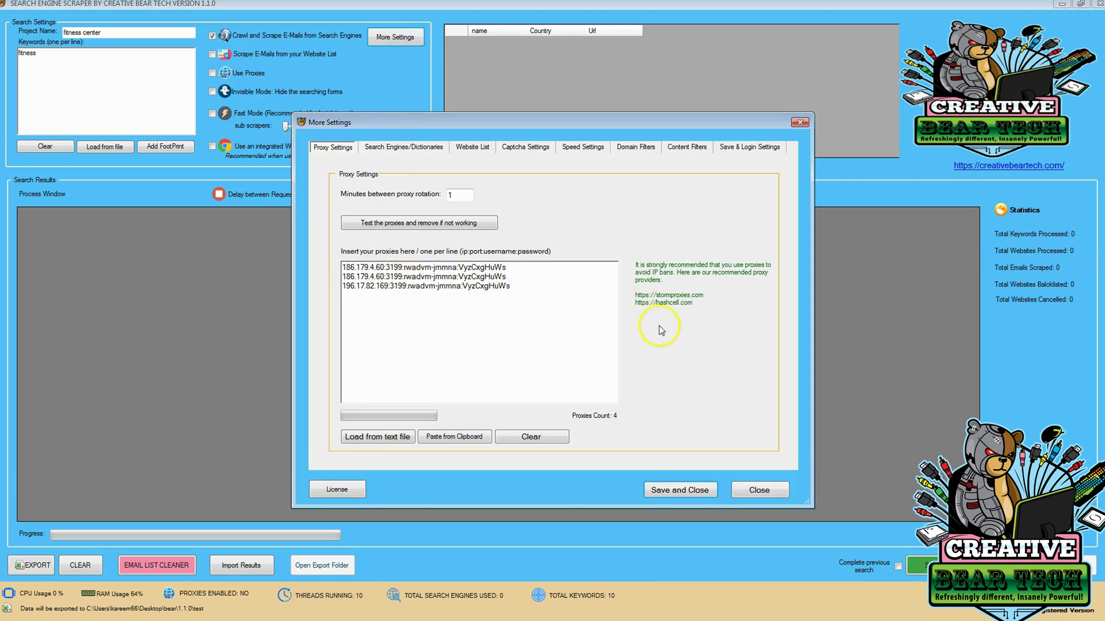
pyautogui.click(583, 147)
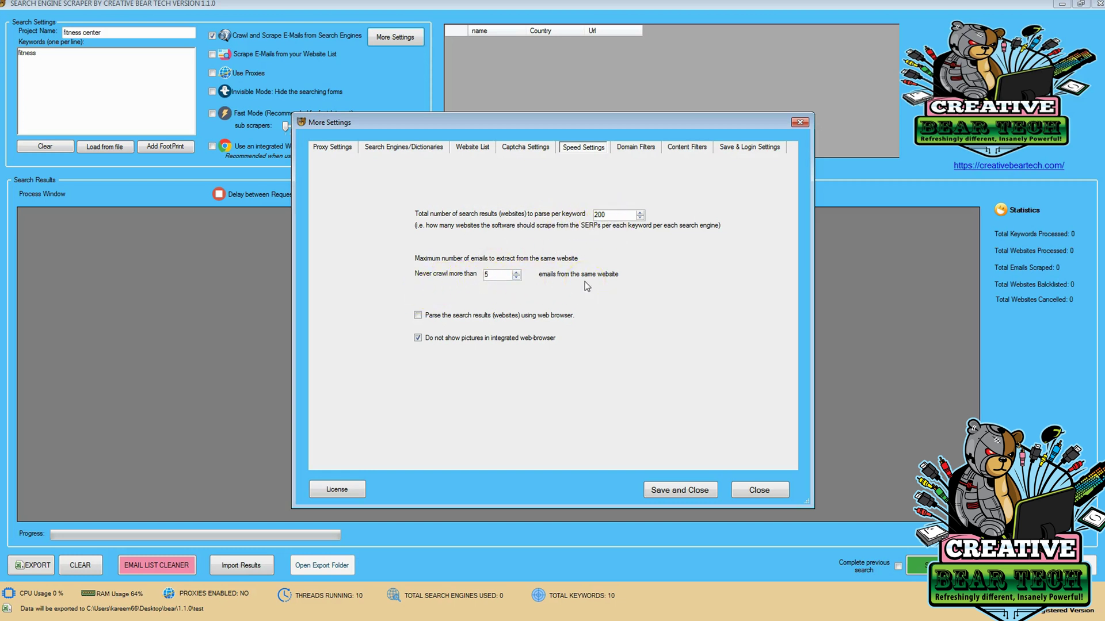
pyautogui.click(510, 147)
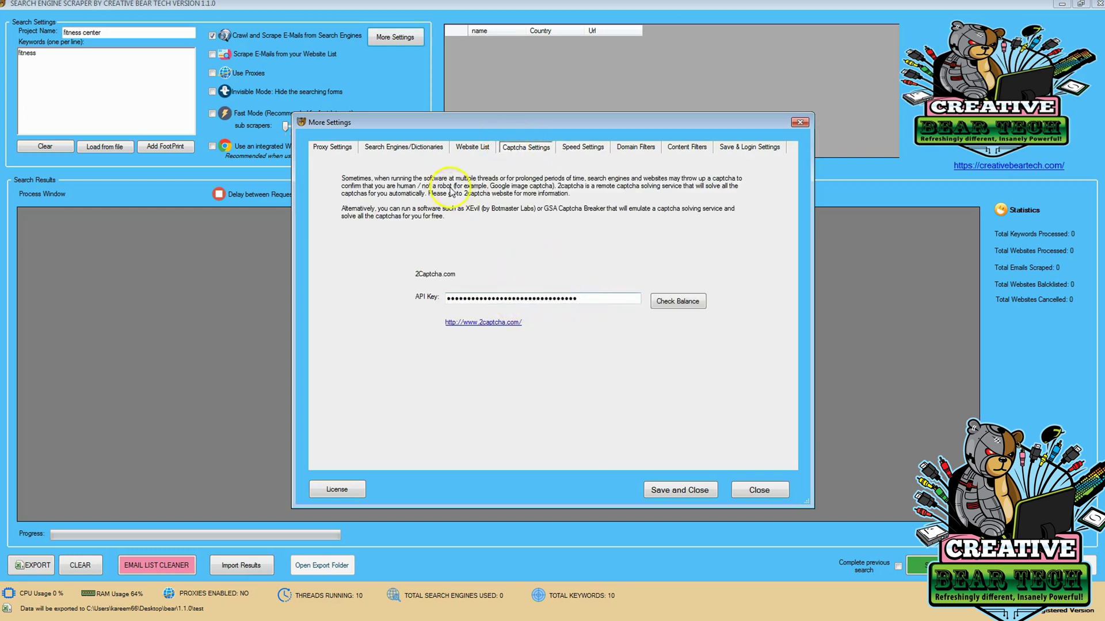
# Select Google_Map International, United States and Dallas as search sources.
pyautogui.click(410, 151)
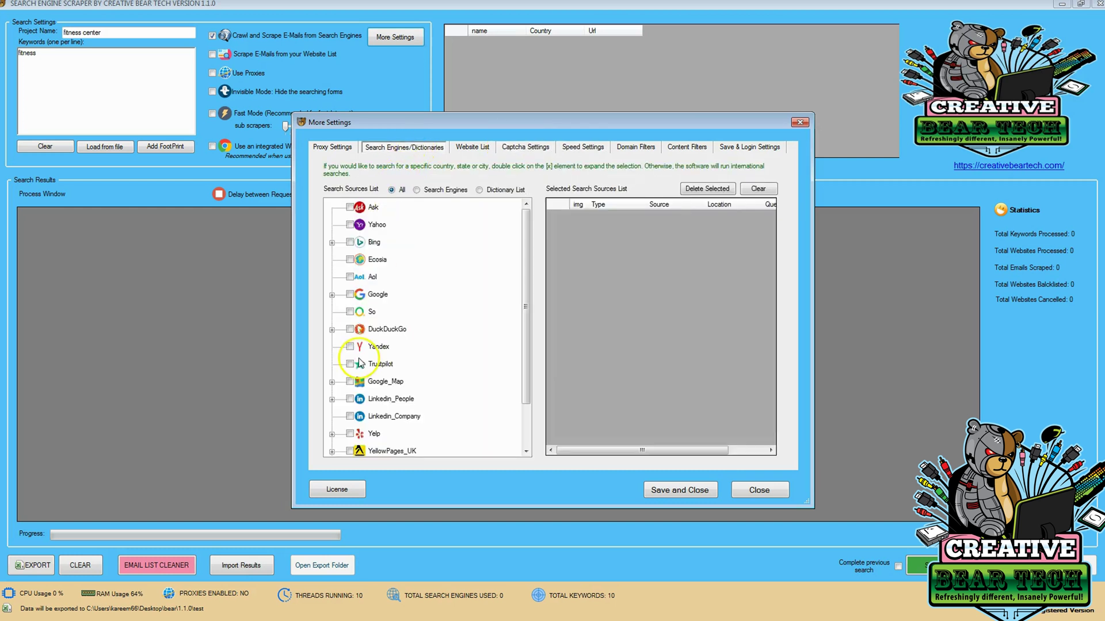
pyautogui.click(350, 381)
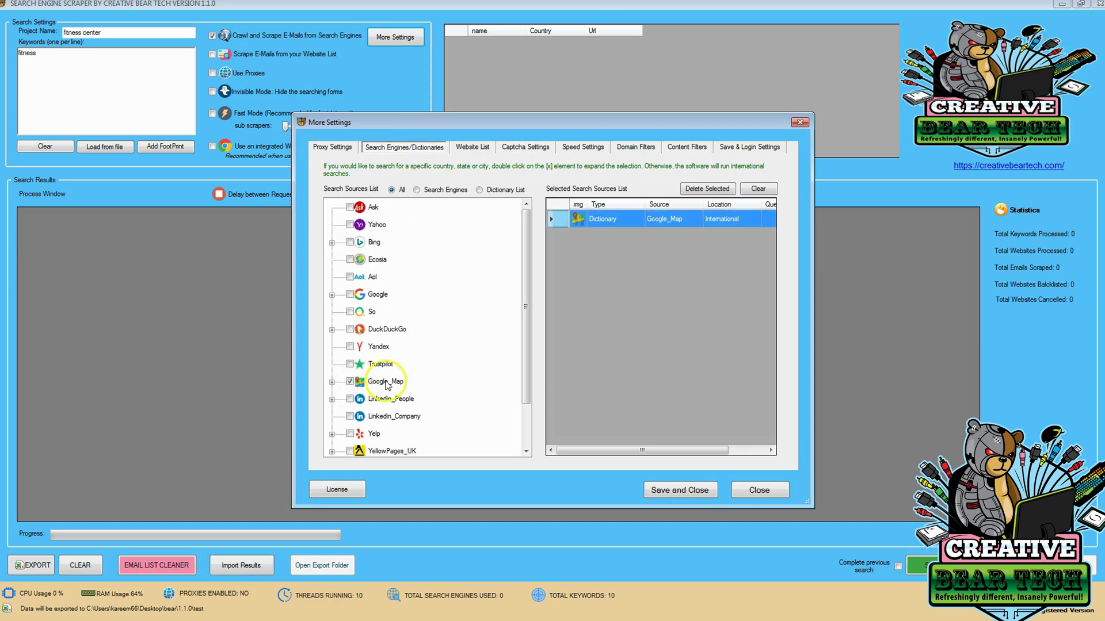
pyautogui.moveTo(524, 372); pyautogui.dragTo(525, 401)
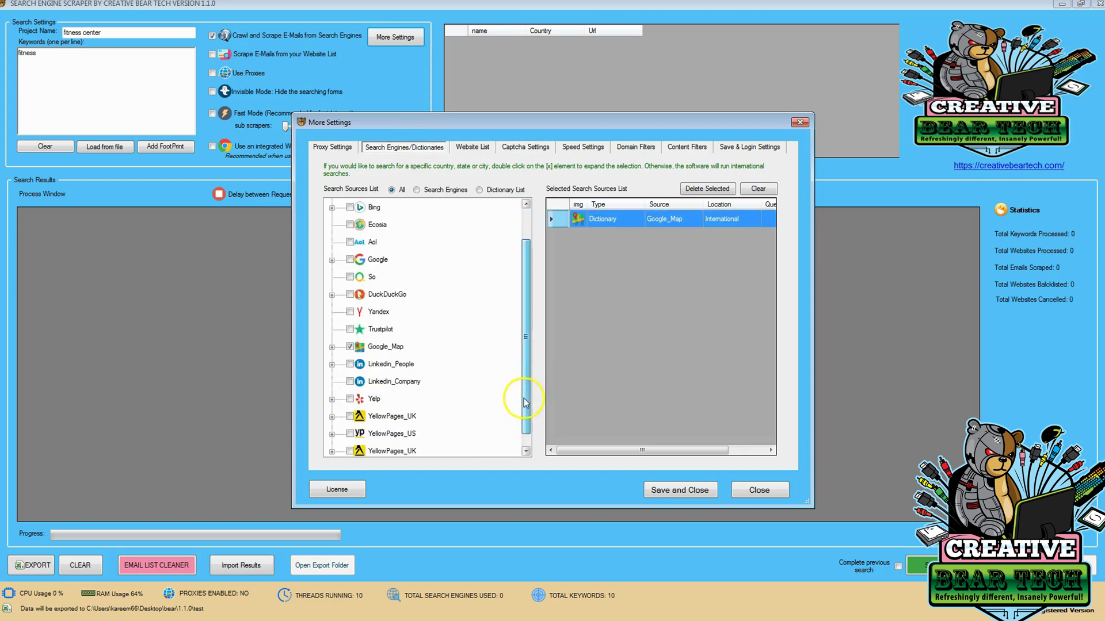
pyautogui.click(332, 347)
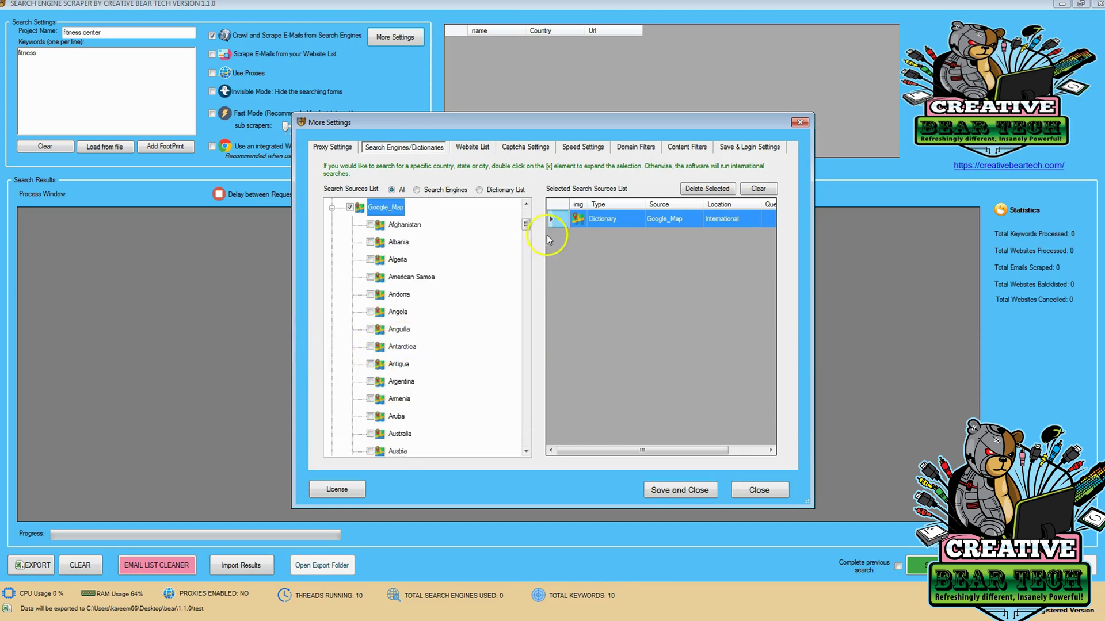
pyautogui.moveTo(528, 230); pyautogui.dragTo(523, 434)
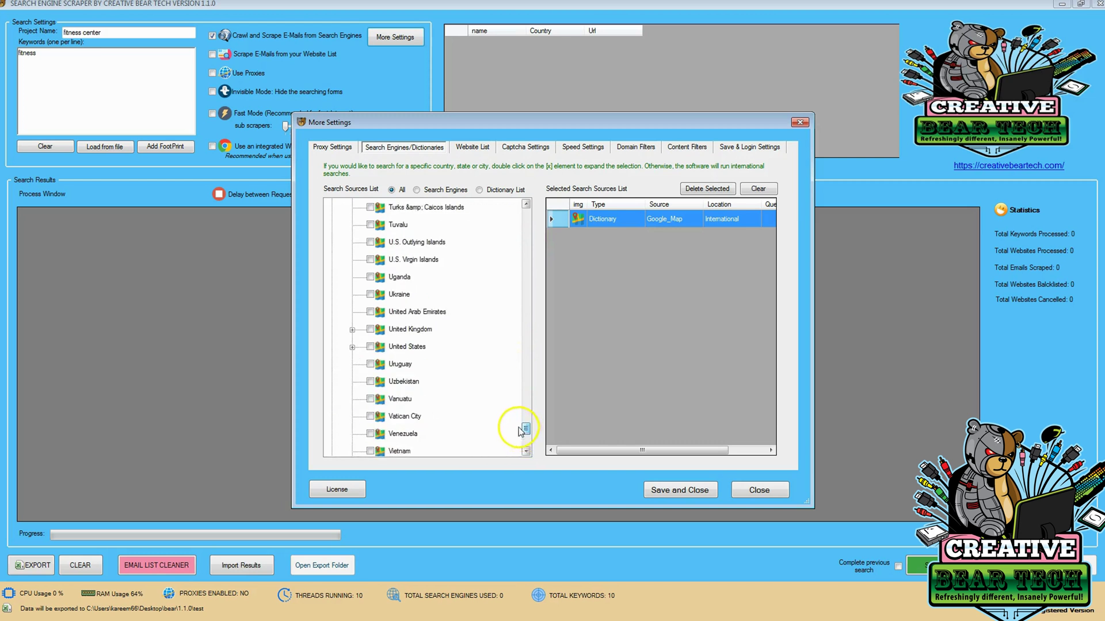
pyautogui.click(370, 346)
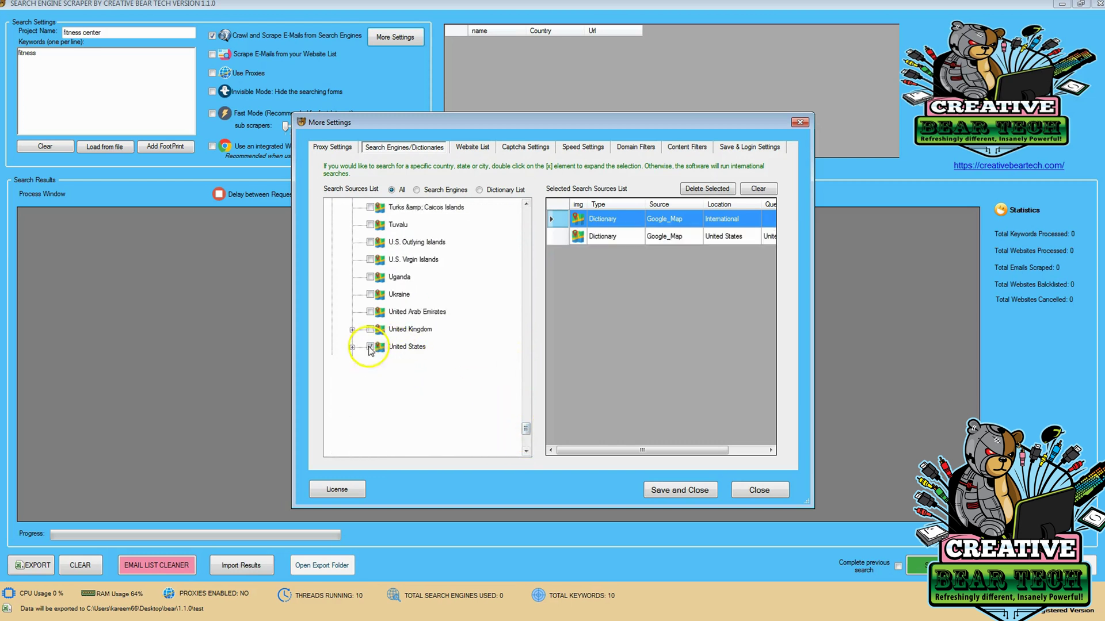
pyautogui.doubleClick(406, 348)
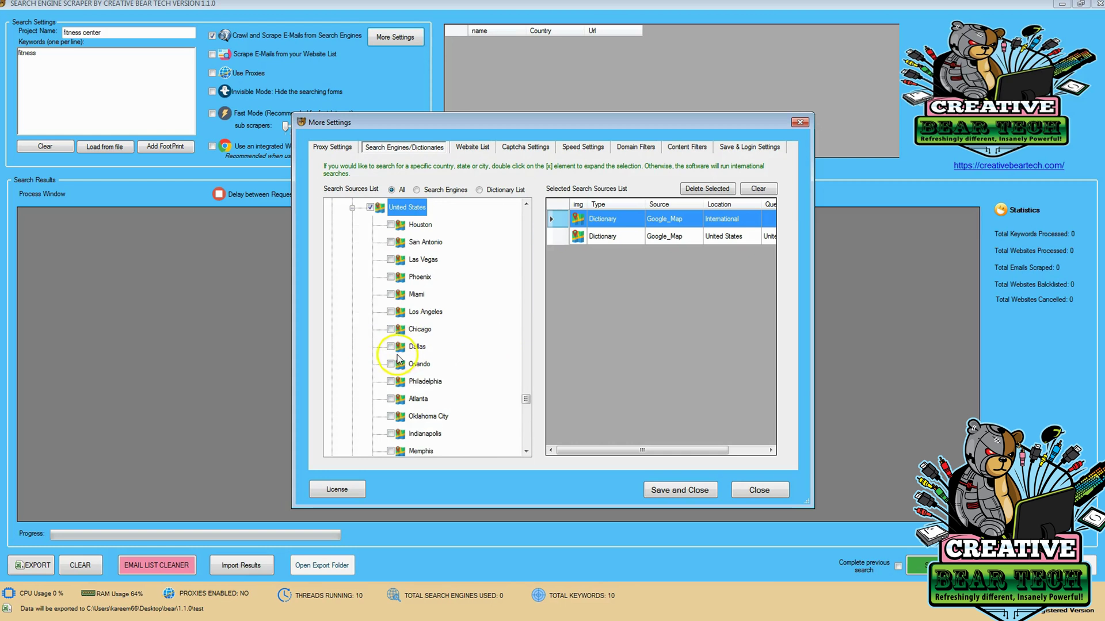
pyautogui.click(390, 347)
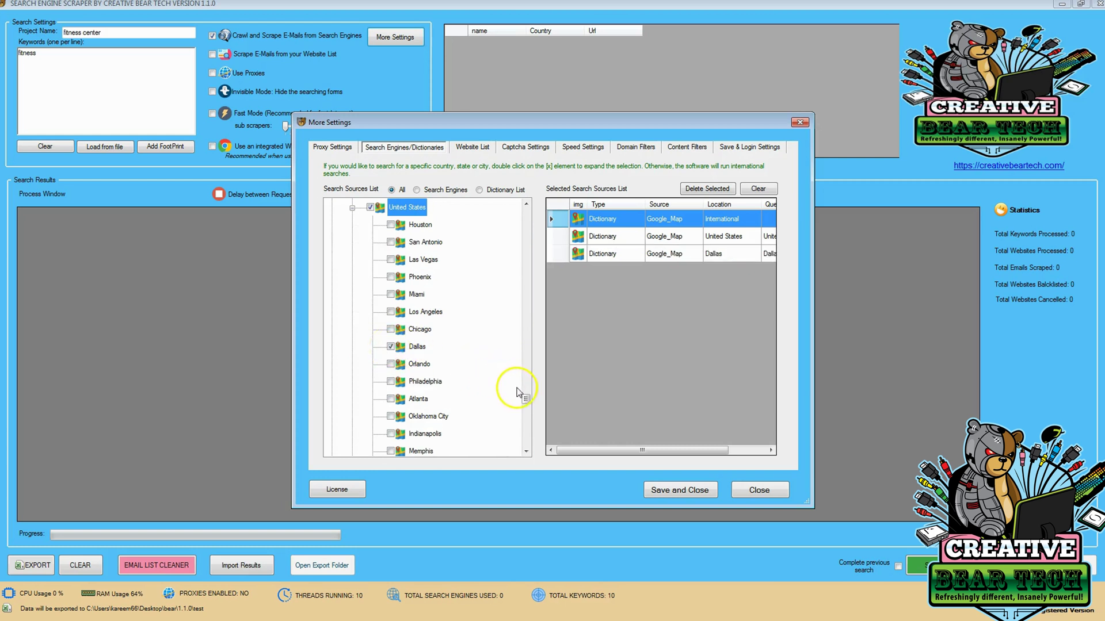
pyautogui.moveTo(525, 400); pyautogui.dragTo(525, 445)
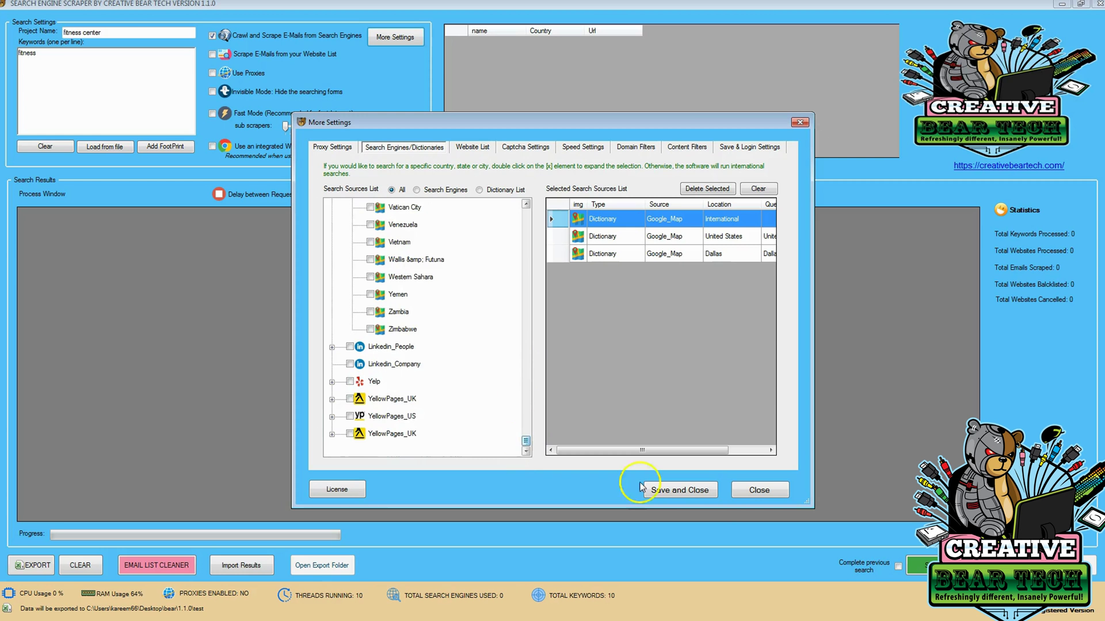
# Save the search sources, then apply a footprint to the first Google_Map source.
pyautogui.click(702, 492)
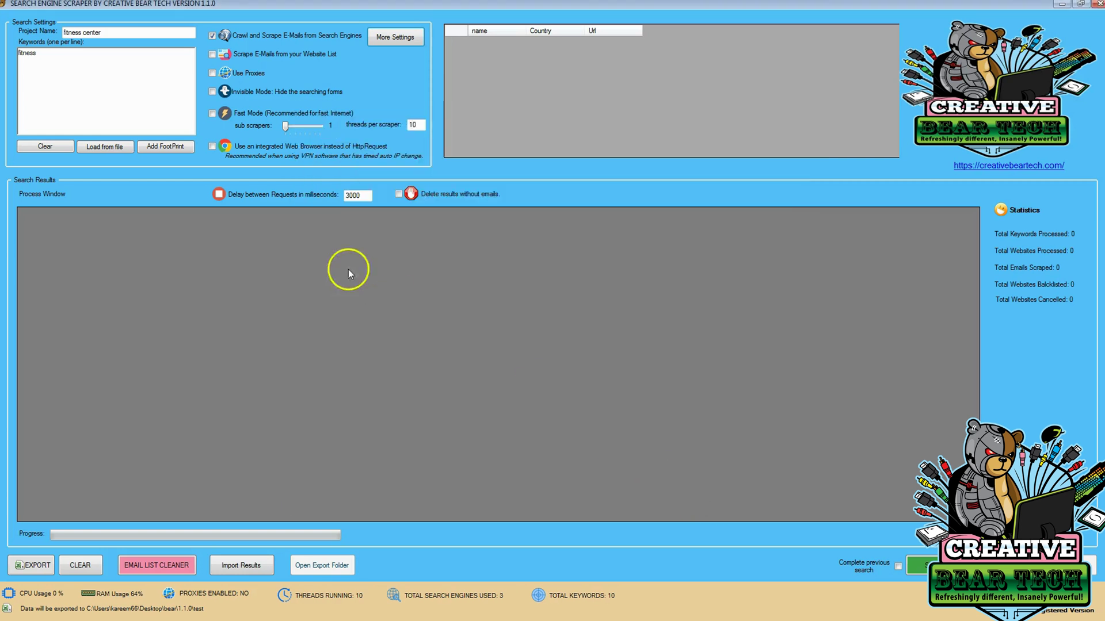
pyautogui.click(159, 148)
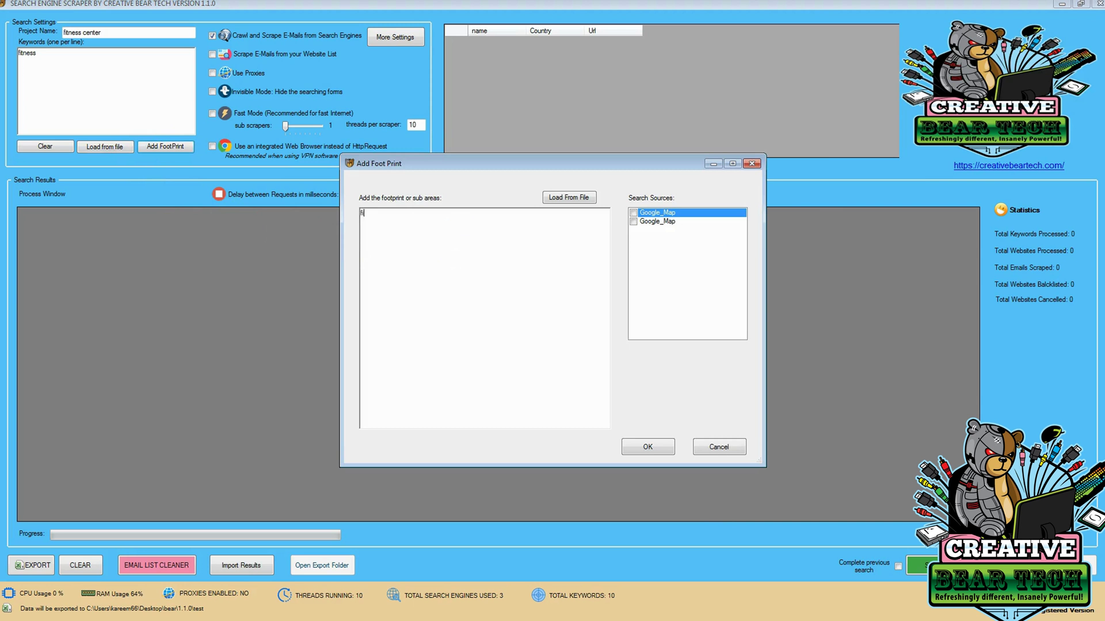
pyautogui.click(643, 214)
pyautogui.click(649, 447)
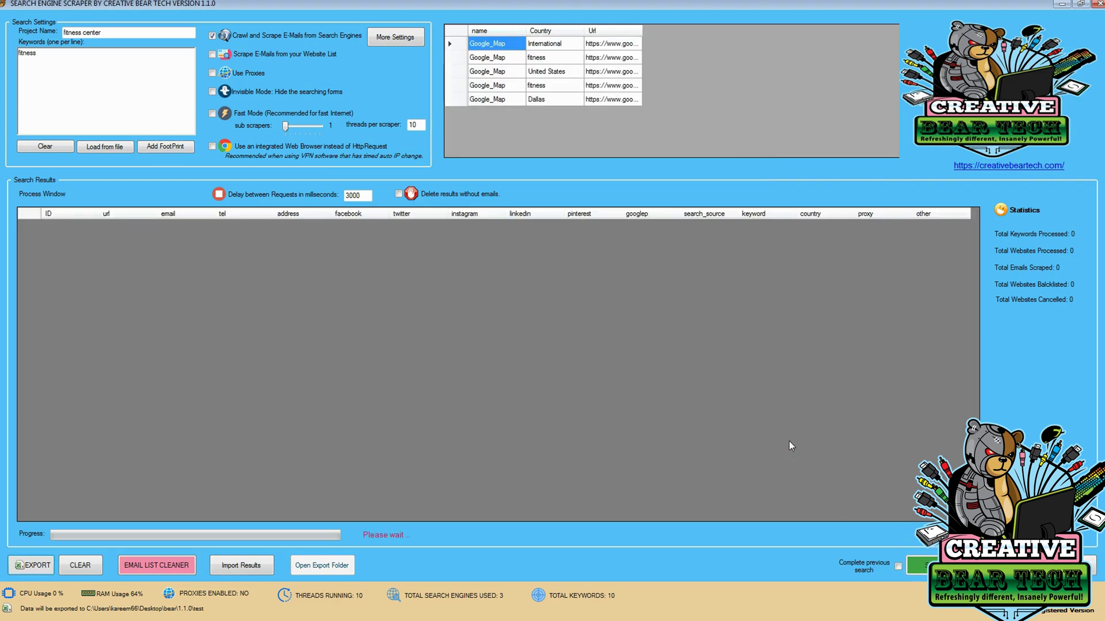
# Watch the scraping browser, then maximize the scraper to view 18 fitness business results.
pyautogui.click(1081, 7)
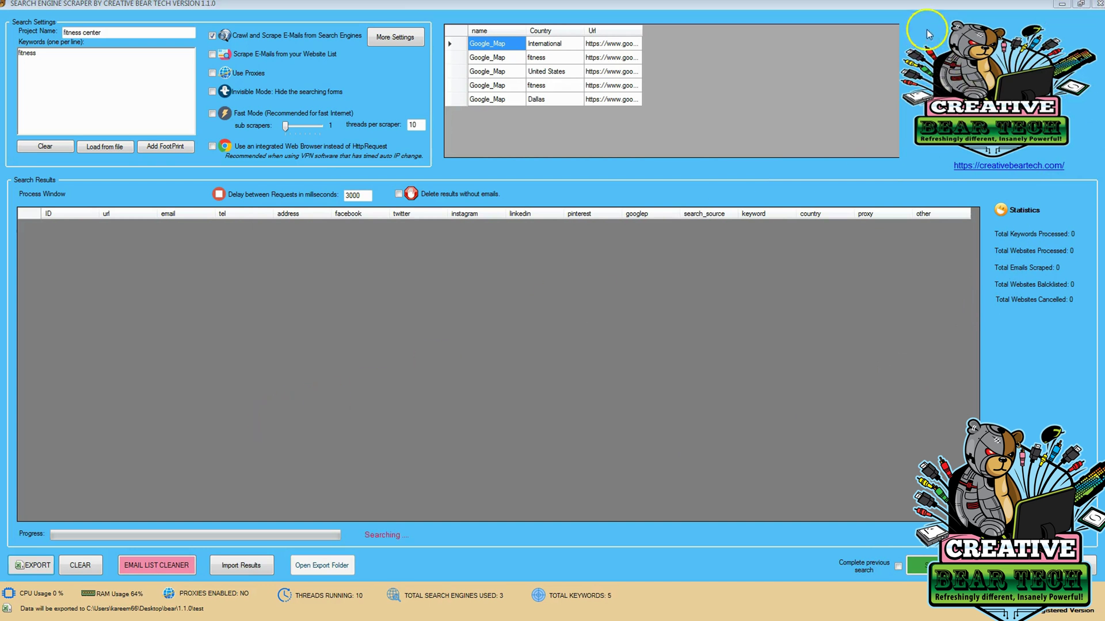
pyautogui.doubleClick(938, 12)
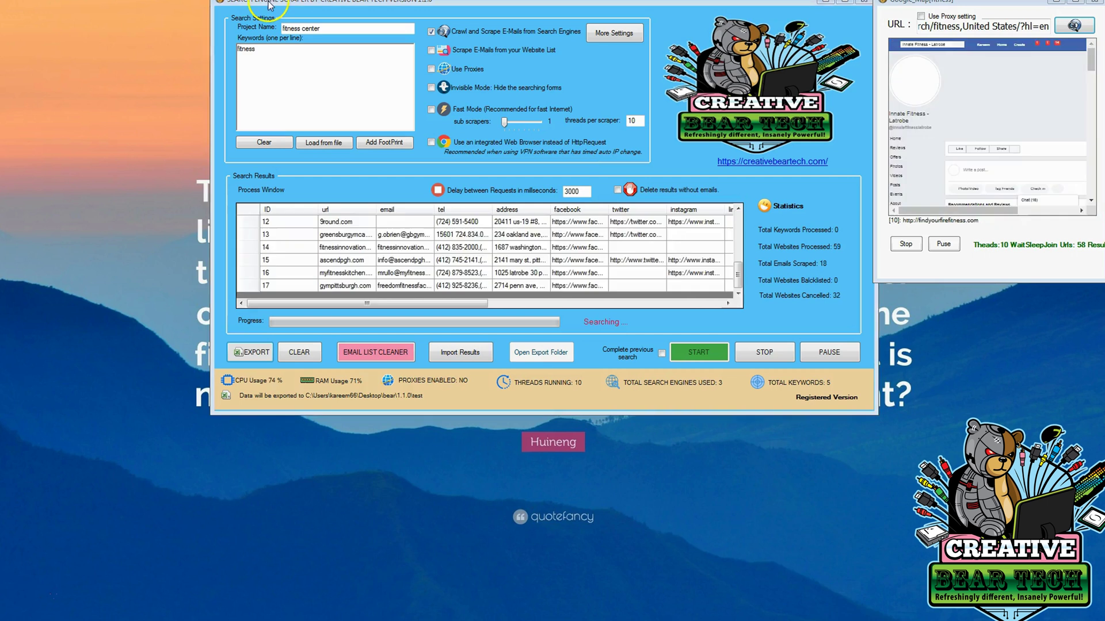
pyautogui.moveTo(268, 4); pyautogui.dragTo(58, 0)
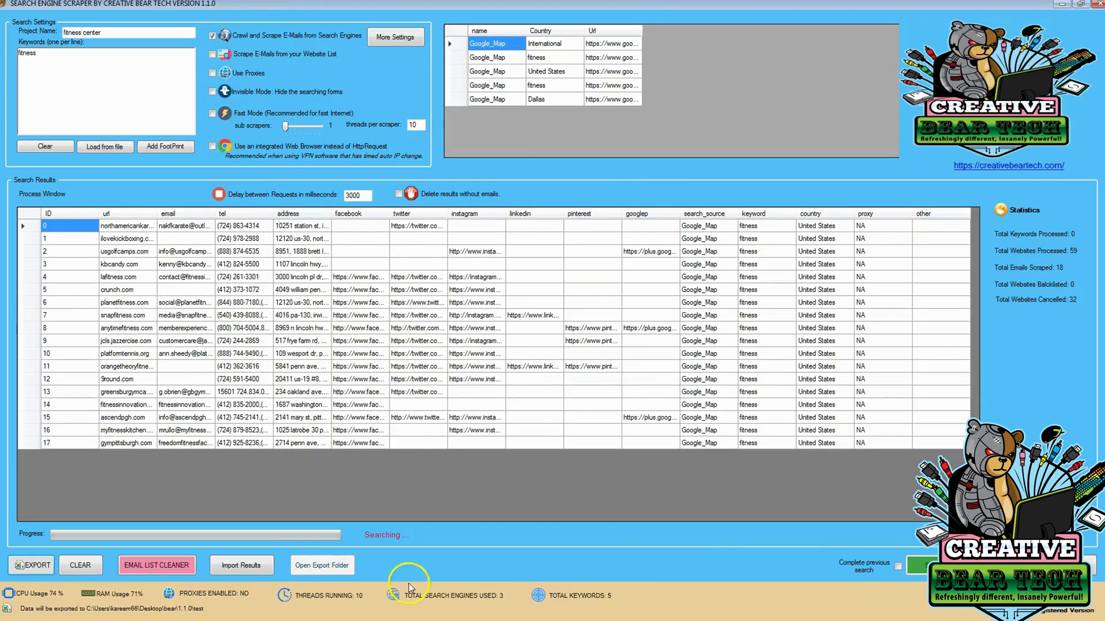
# Halt scraping at 20 e-mails, export fitness center_09-06-2019.csv, and open its folder.
pyautogui.click(923, 565)
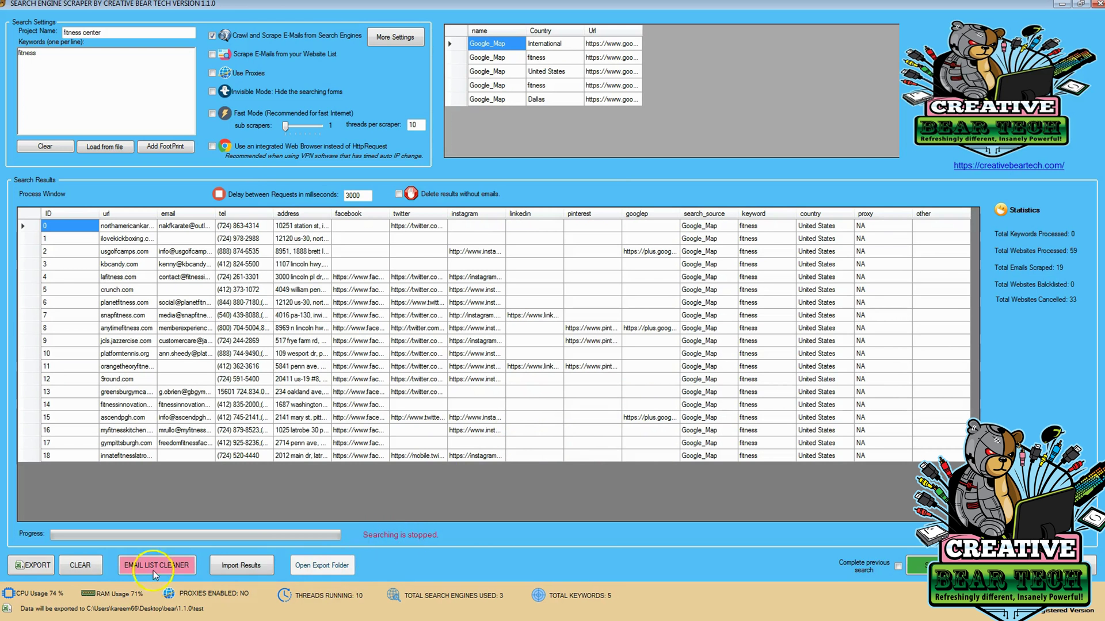
pyautogui.click(38, 565)
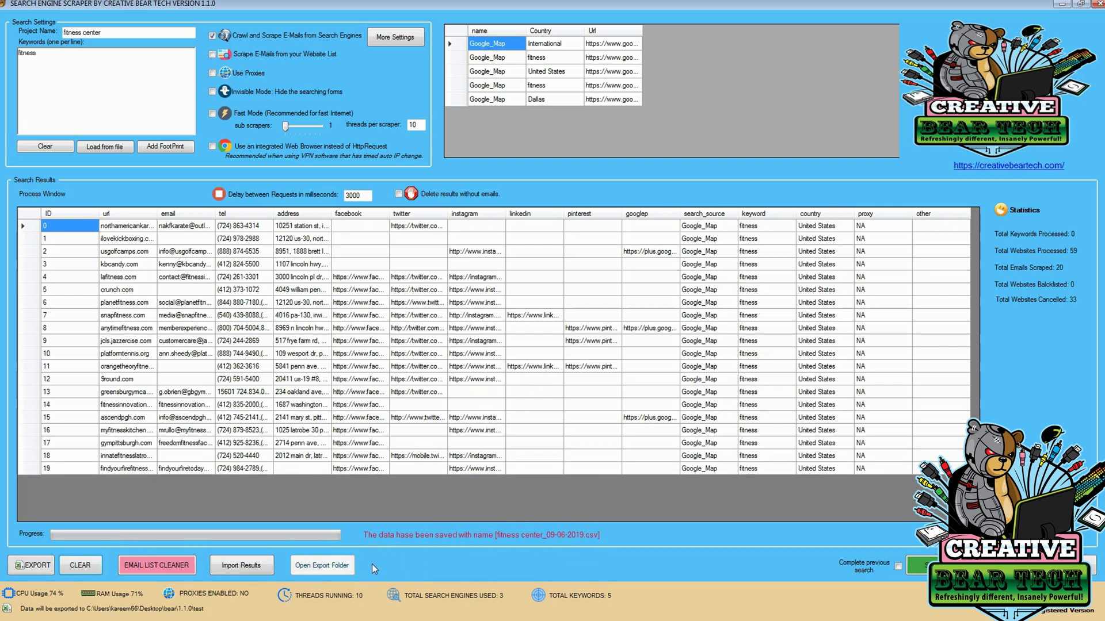
pyautogui.click(331, 566)
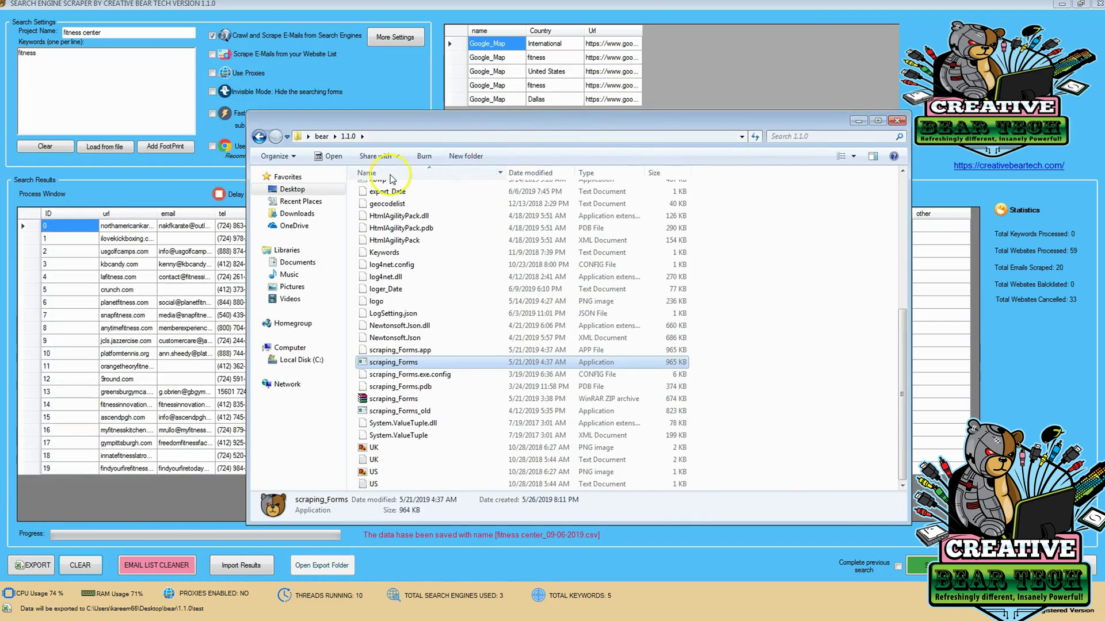
# Browse into test\fitness center and open fitness center_09-06-2019.csv in Excel.
pyautogui.scroll(10, 380, 320)
pyautogui.click(377, 299)
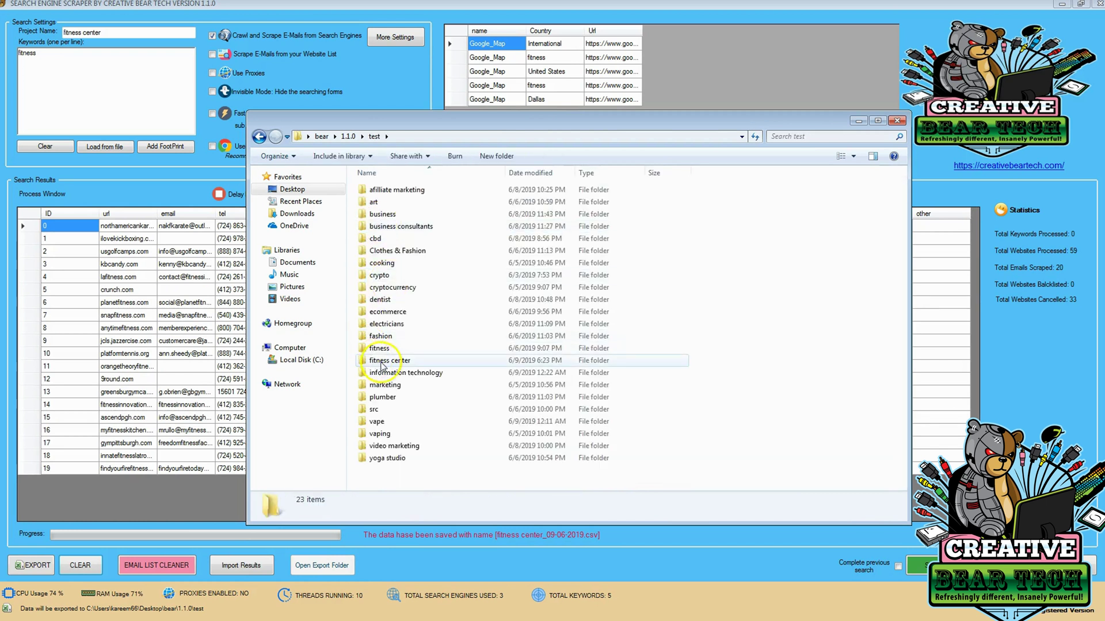
pyautogui.doubleClick(381, 361)
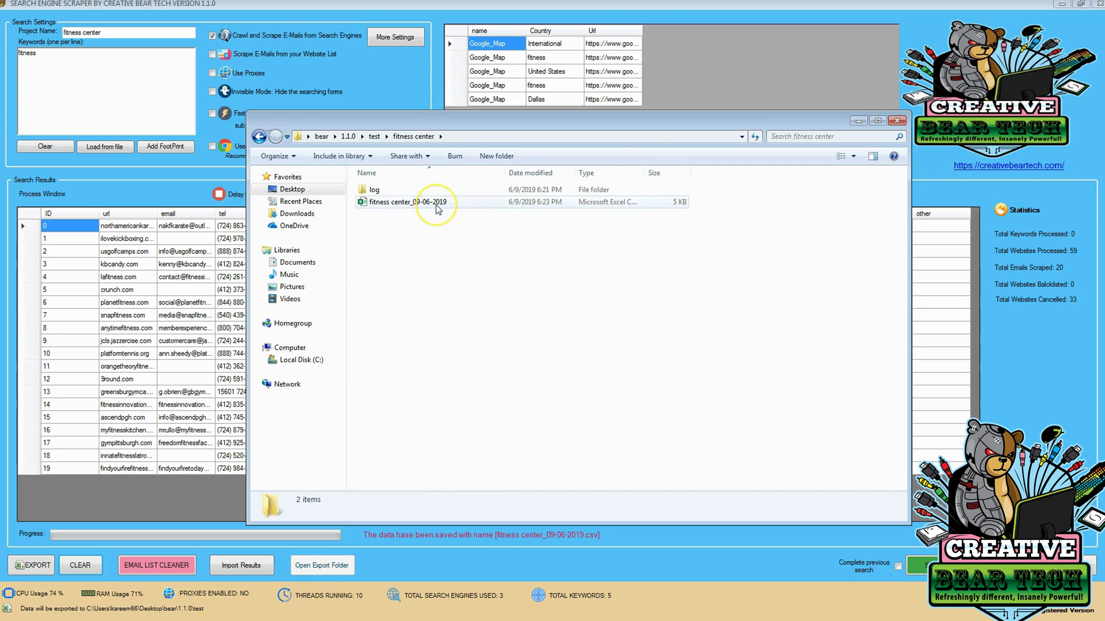
pyautogui.doubleClick(437, 204)
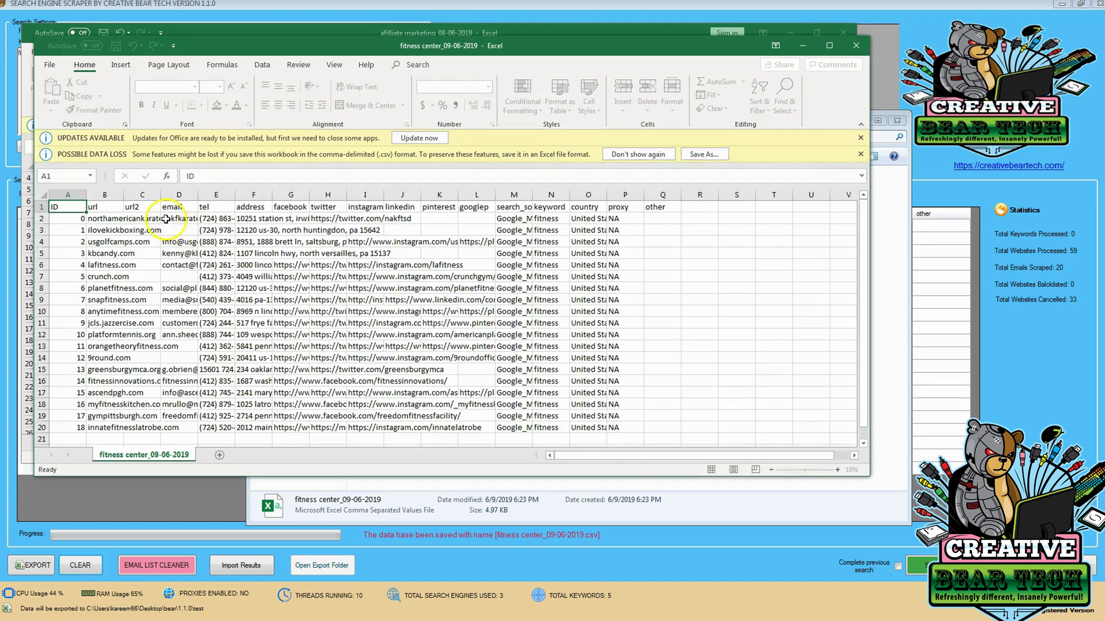
# Widen url2 column C and googlep column L so full addresses and links are readable.
pyautogui.click(166, 229)
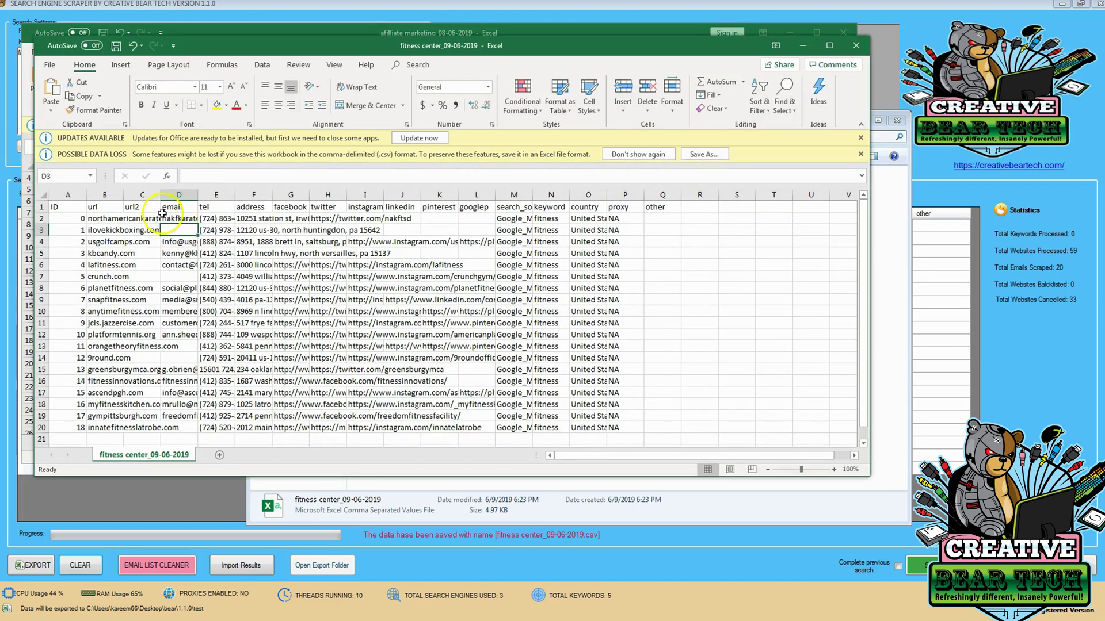
pyautogui.moveTo(160, 194); pyautogui.dragTo(485, 196)
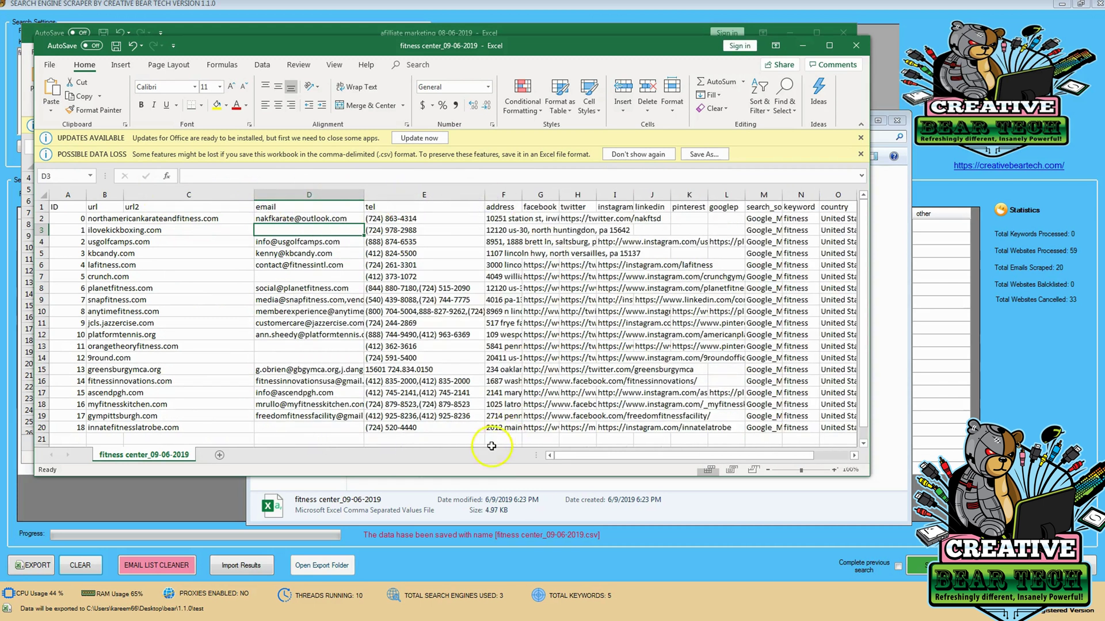
pyautogui.moveTo(570, 455); pyautogui.dragTo(683, 458)
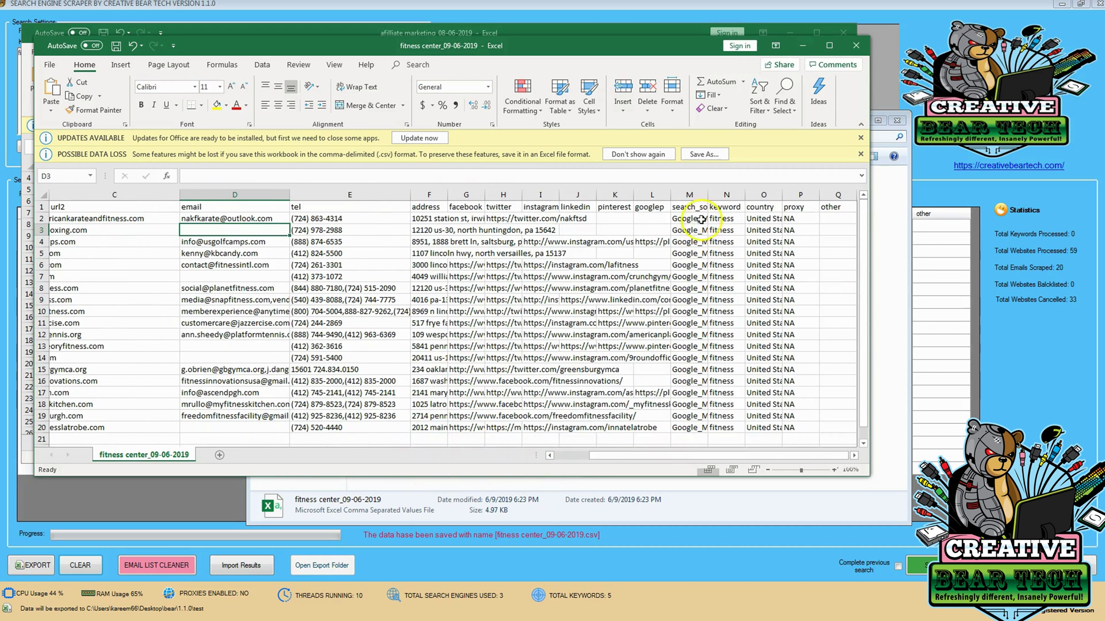
pyautogui.moveTo(670, 196); pyautogui.dragTo(714, 196)
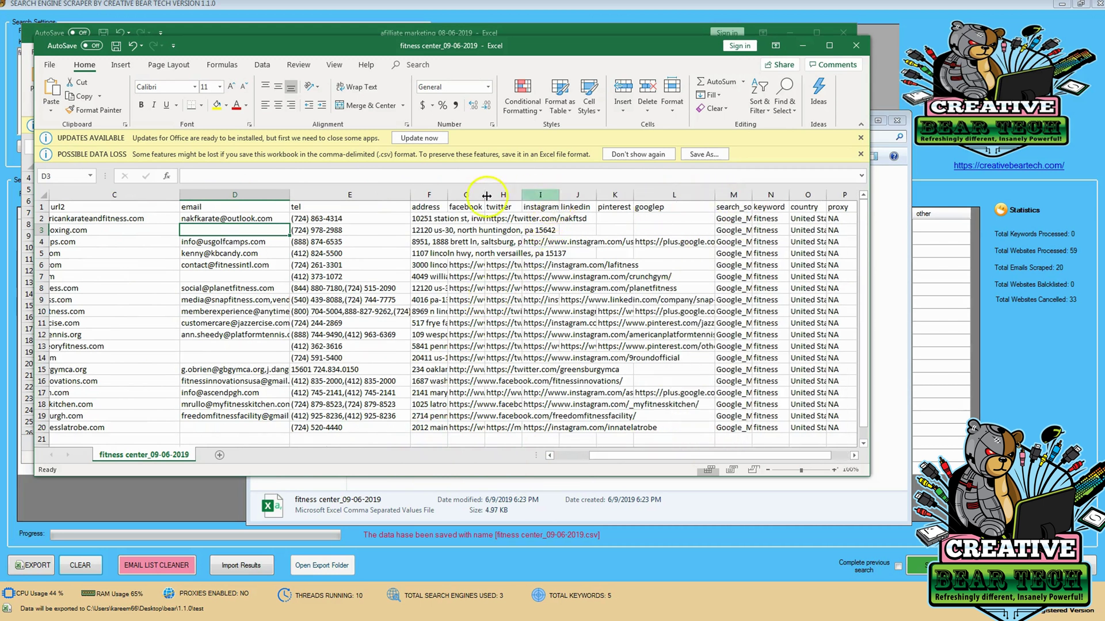
pyautogui.click(302, 222)
pyautogui.click(274, 230)
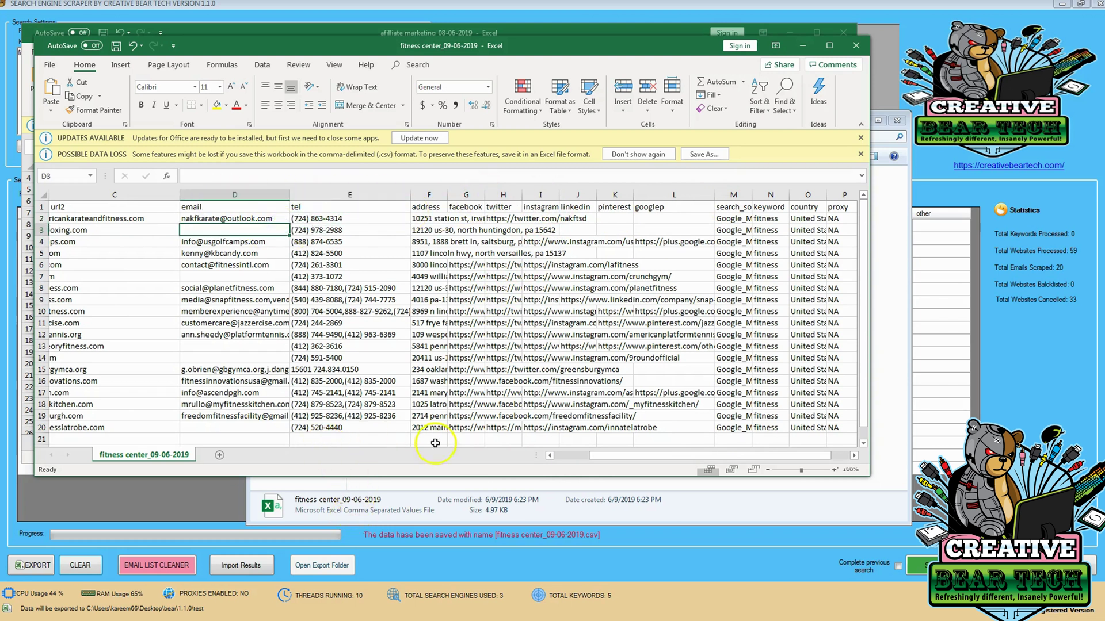
pyautogui.moveTo(592, 455); pyautogui.dragTo(433, 449)
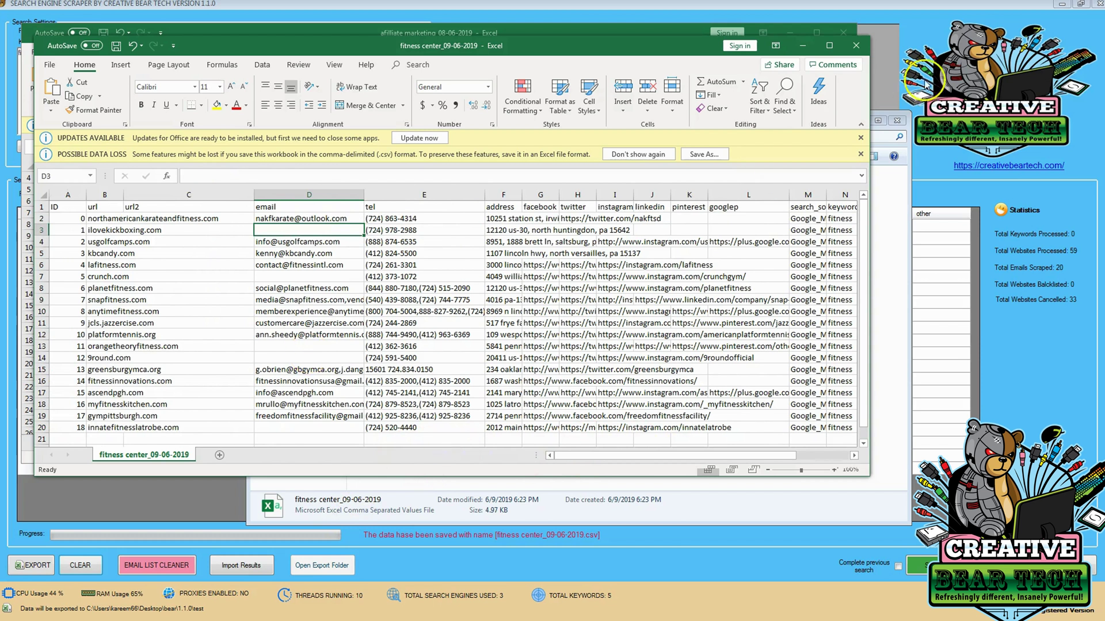
# Minimize the fitness center and affiliate marketing spreadsheets and the fitness center folder window.
pyautogui.click(802, 46)
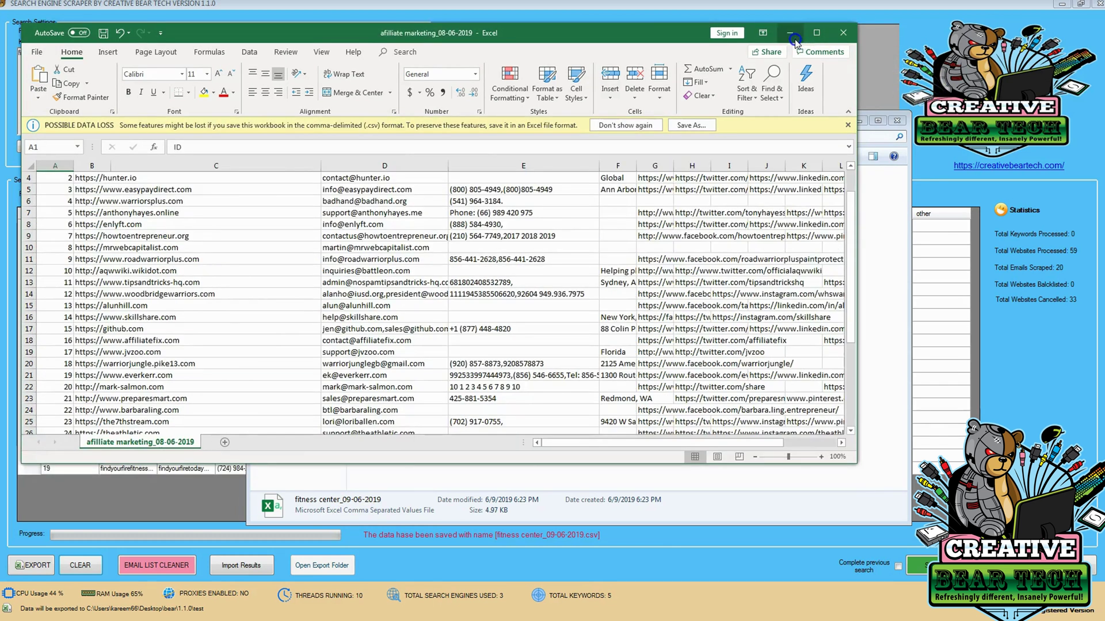
pyautogui.click(793, 36)
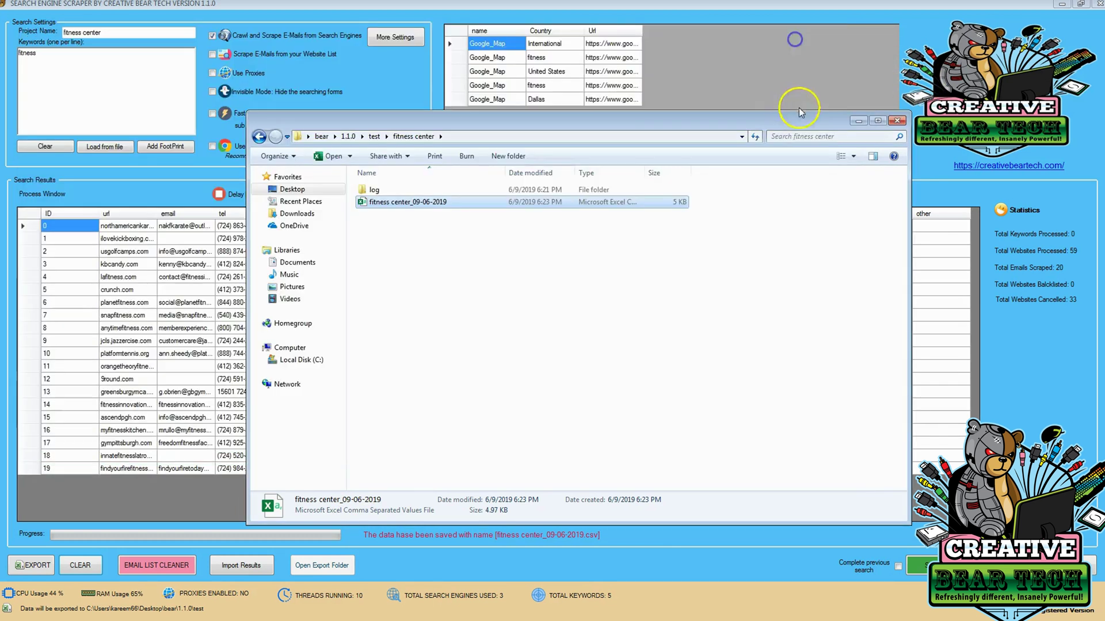
pyautogui.click(859, 121)
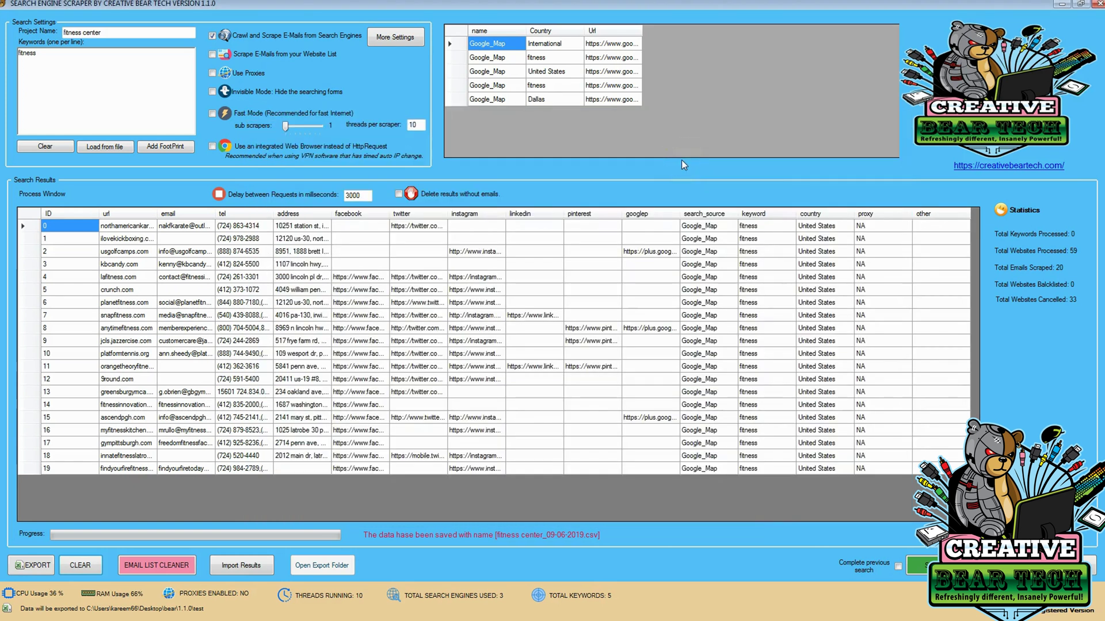